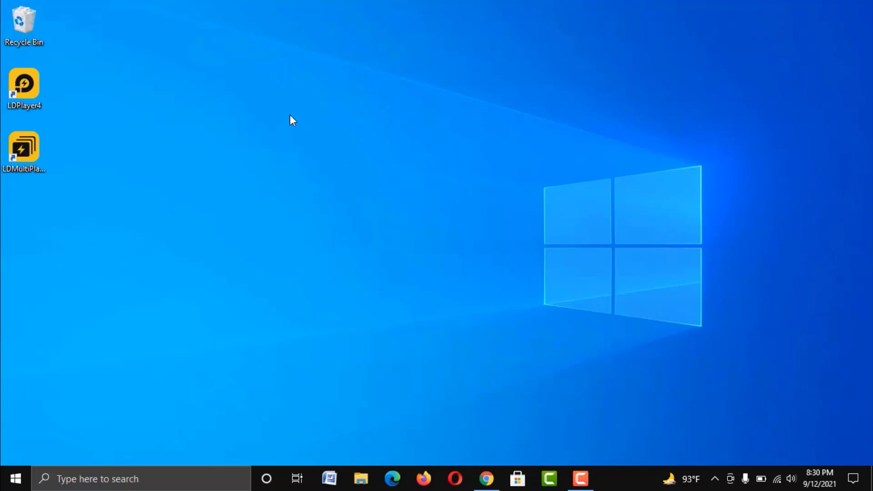
Check the hardware performance details in Task Manager
right_click(619, 484)
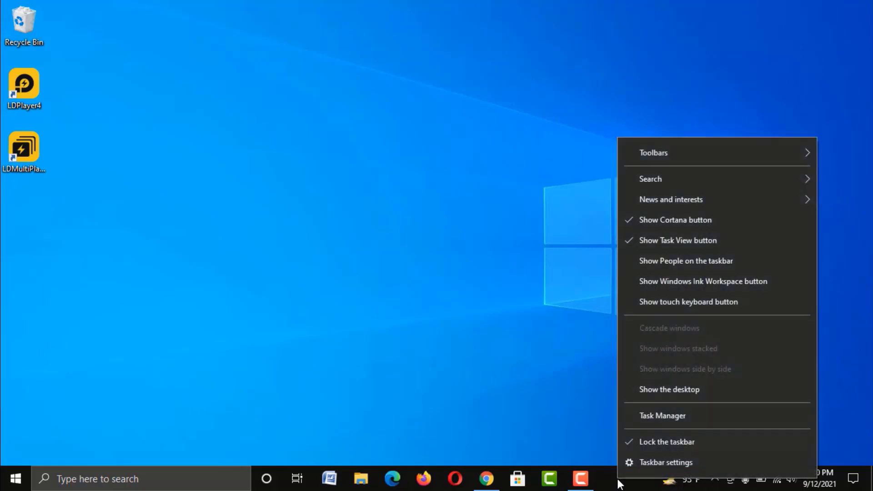
left_click(655, 416)
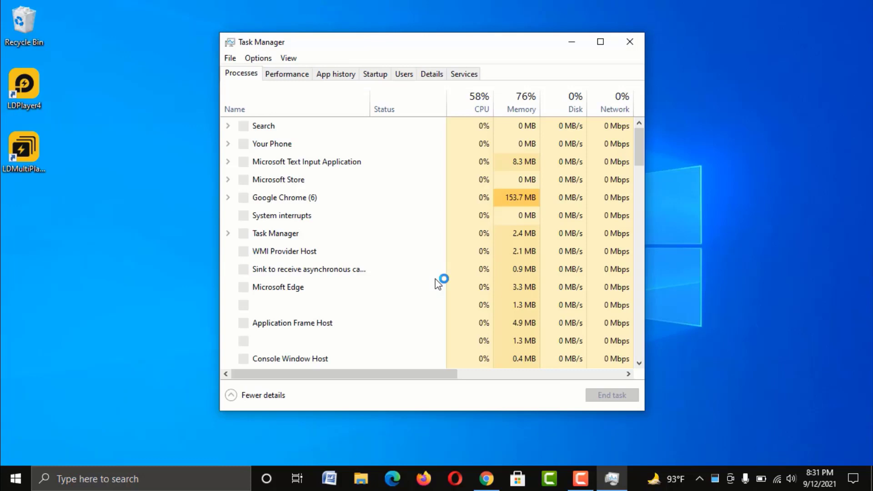
left_click(299, 78)
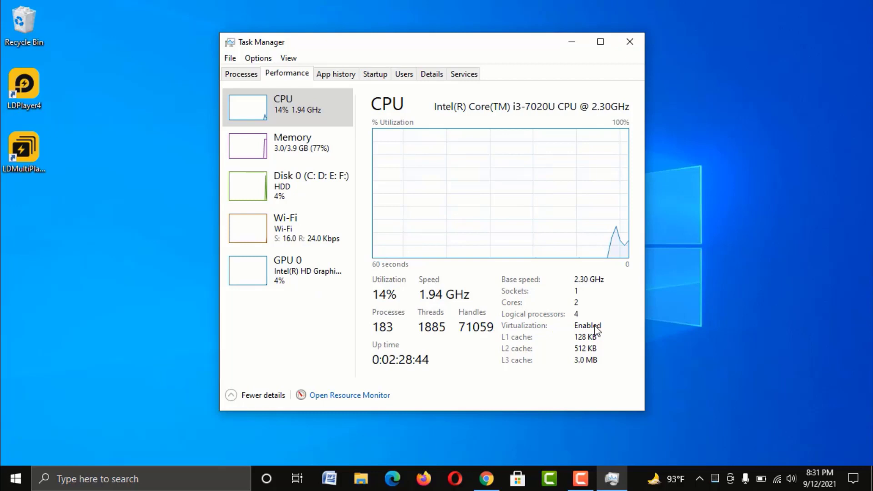
left_click(631, 42)
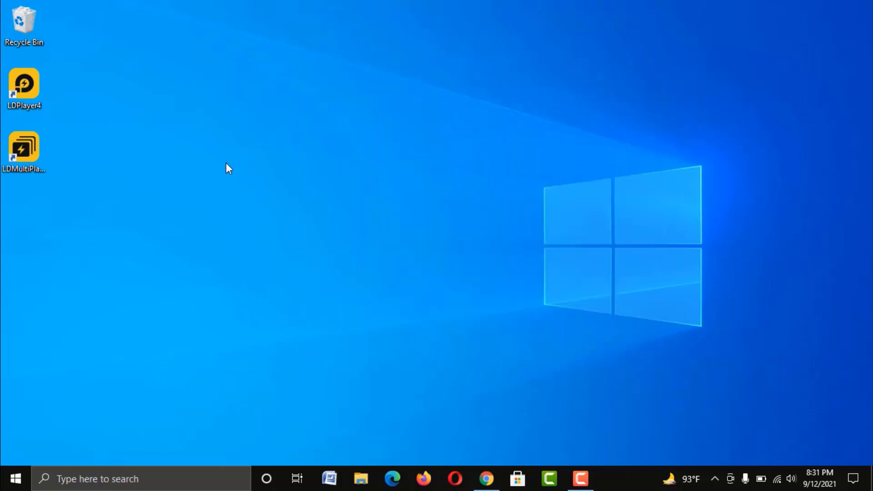
Search Windows for 'power plan' and open the power plan settings
left_click(103, 476)
type("wer")
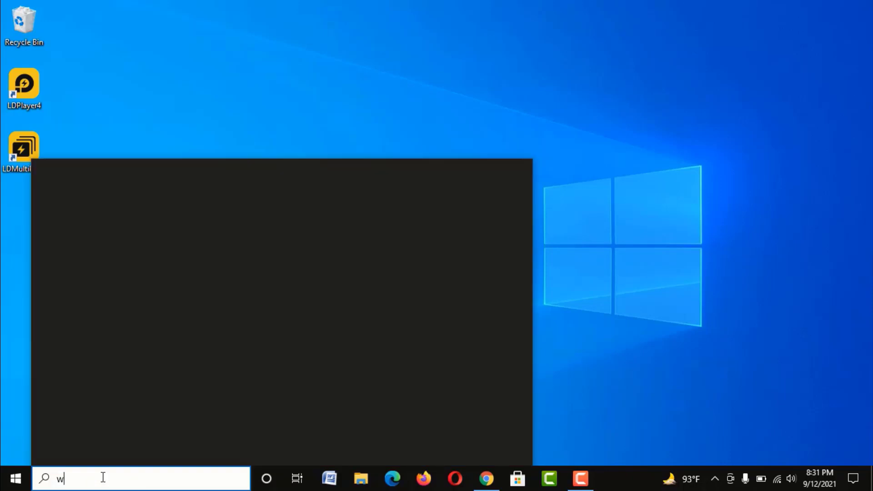
key("BackSpace")
key("BackSpace")
key("BackSpace")
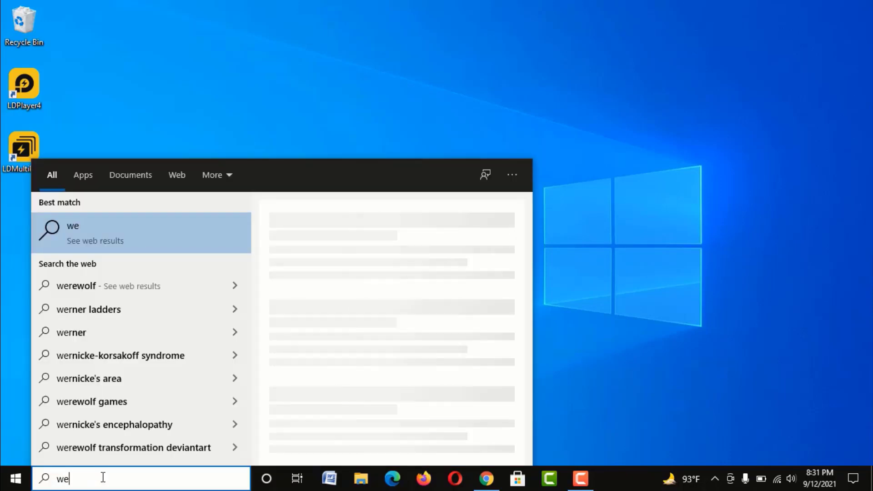
type("power")
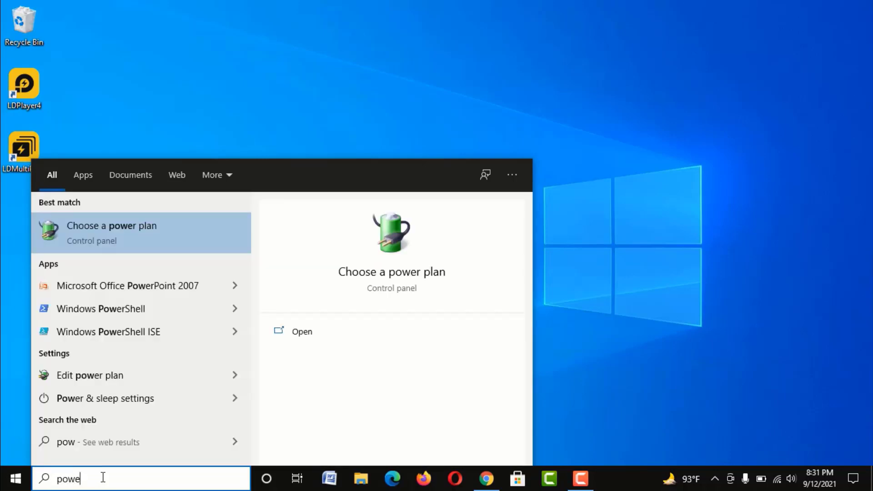
type(" plan")
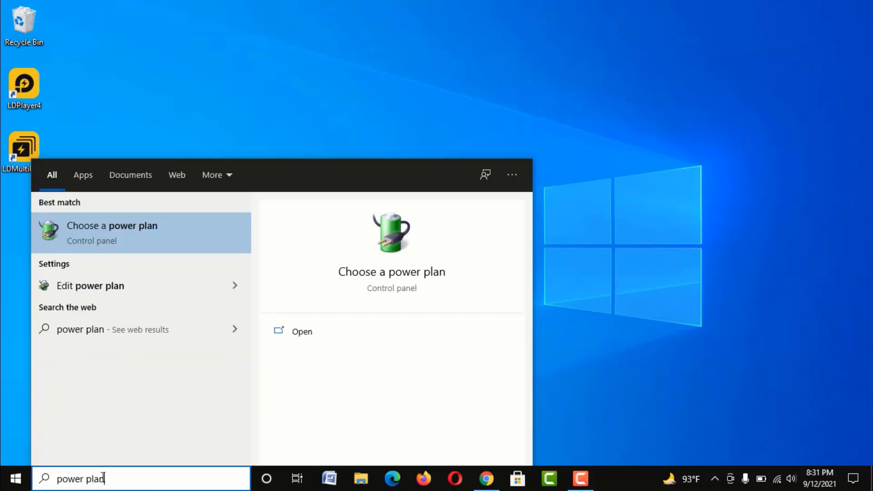
left_click(97, 226)
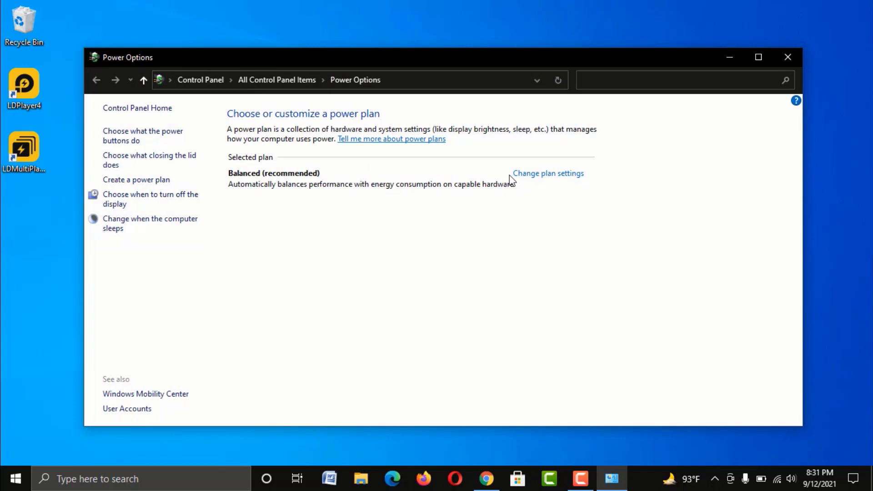
Create a 'High Performance' plan from the High performance template and close Power Options
left_click(156, 181)
left_click(275, 215)
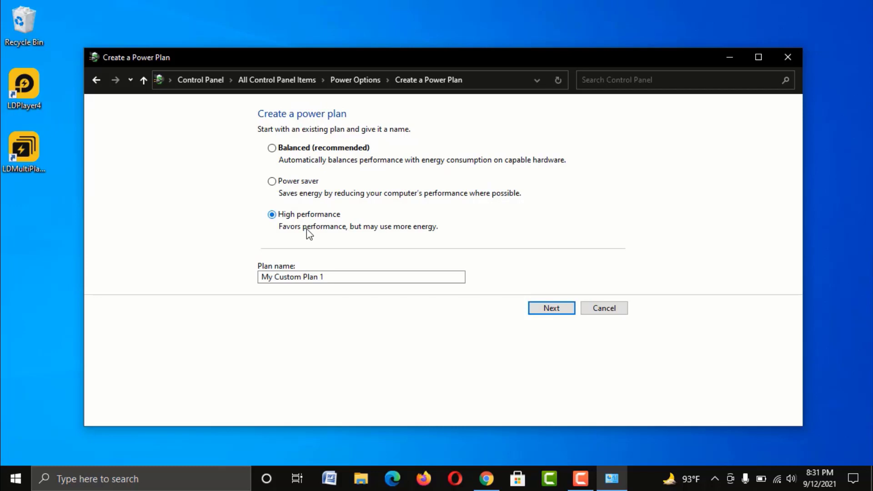
left_click(342, 271)
left_click_drag(343, 271, 211, 285)
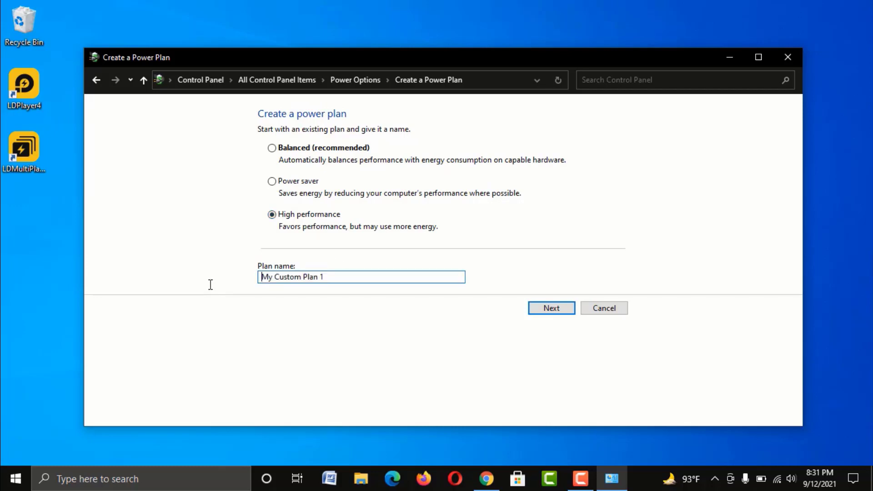
type("High Performance")
left_click(552, 308)
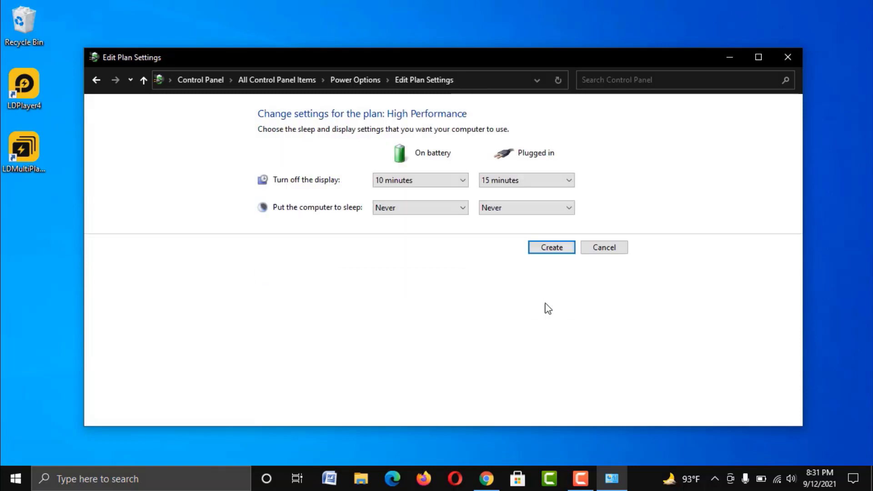
left_click(551, 248)
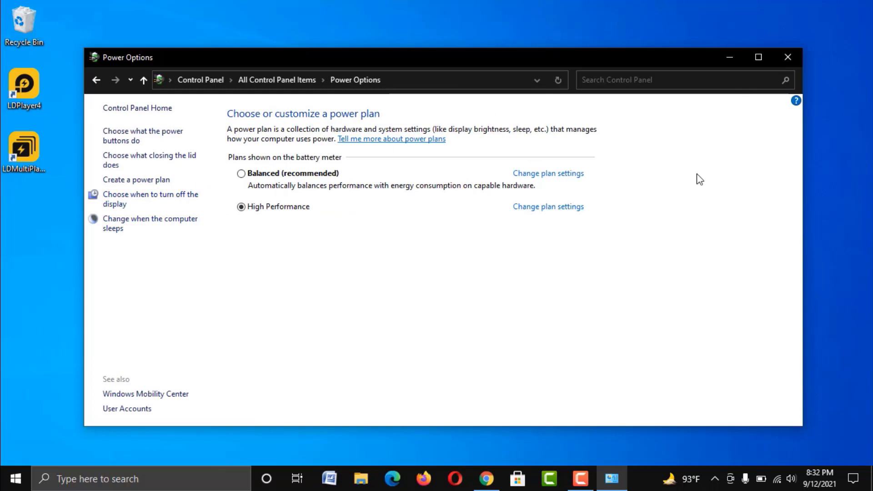
left_click(787, 57)
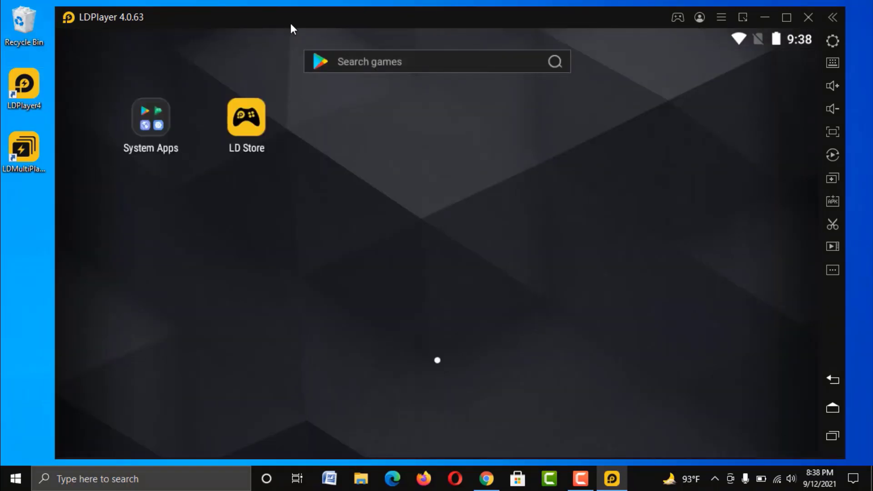
Open LDPlayer's Settings from the gear on the right toolbar
left_click(833, 41)
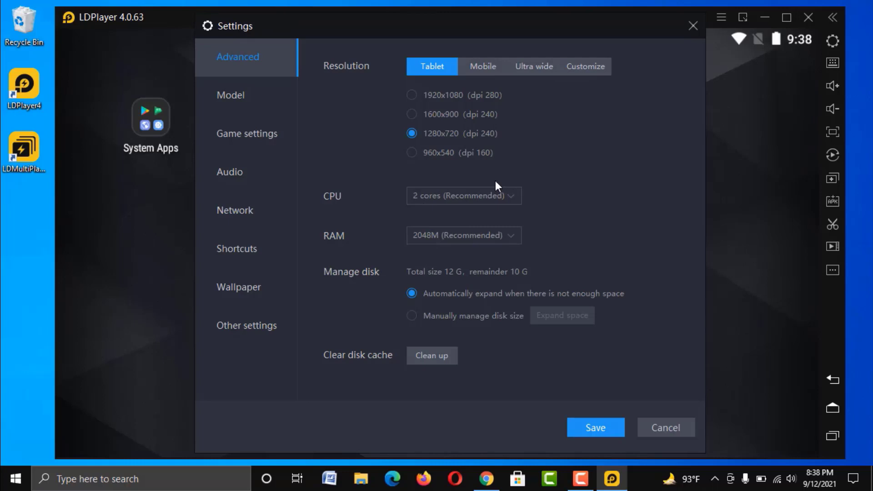
Look through the CPU core and RAM options without changing them
left_click(442, 195)
left_click(443, 195)
left_click(480, 239)
left_click(480, 236)
Give the emulator 3 CPU cores and 3072M of RAM
left_click(490, 198)
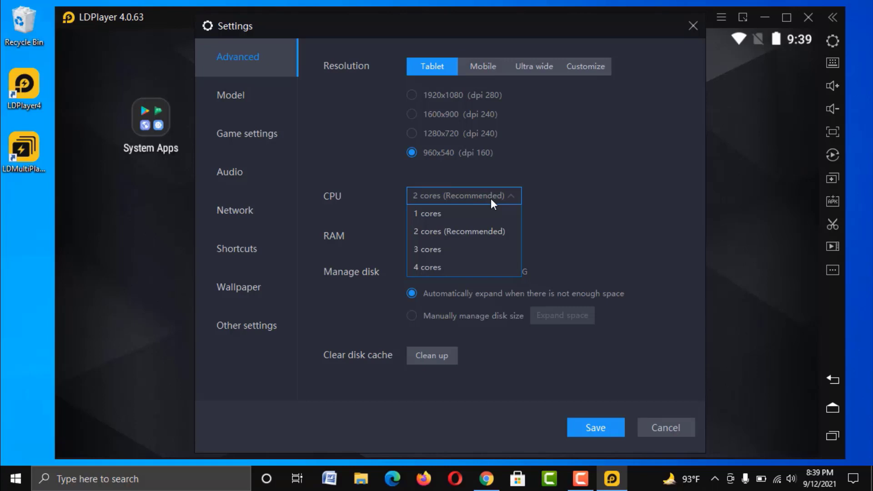
left_click(452, 248)
left_click(447, 236)
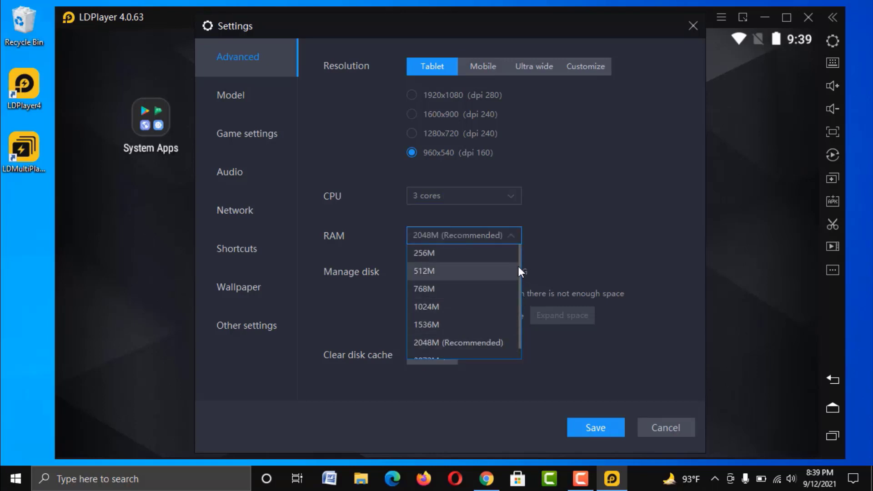
scroll(517, 295, "down", 1)
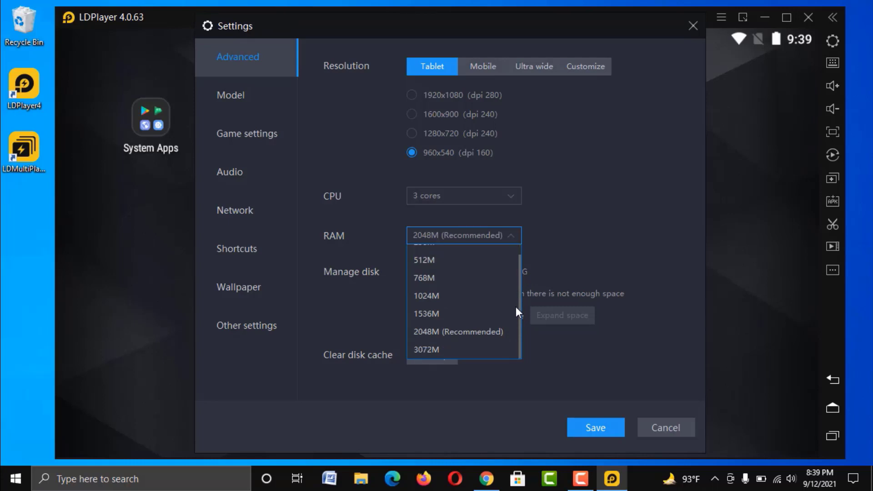
left_click(442, 348)
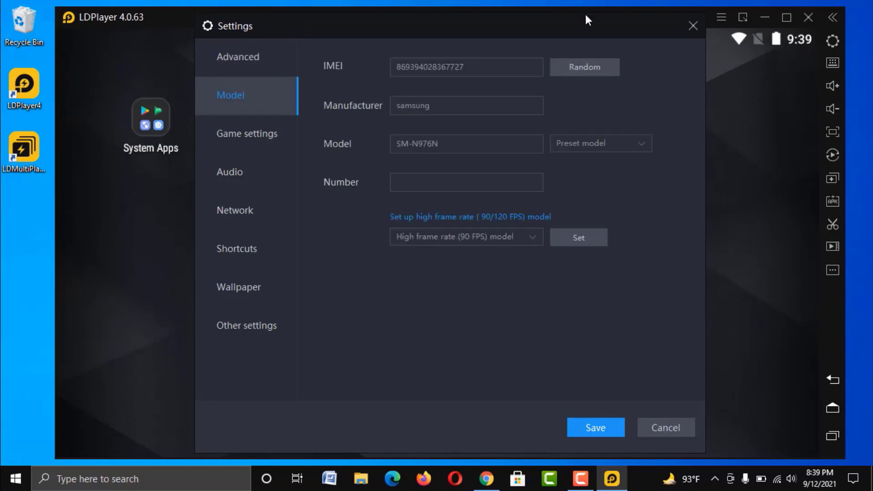
Review the high frame rate model options and Game settings, keeping 60 FPS(Default)
left_click(520, 238)
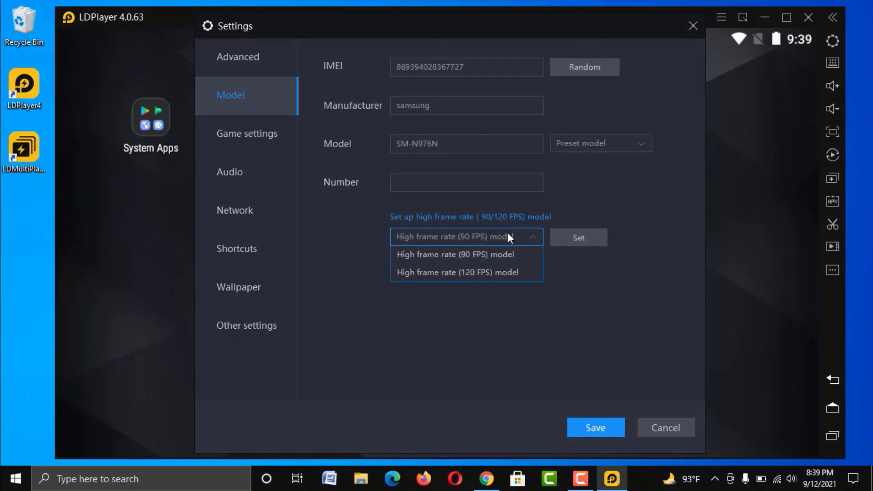
left_click(508, 234)
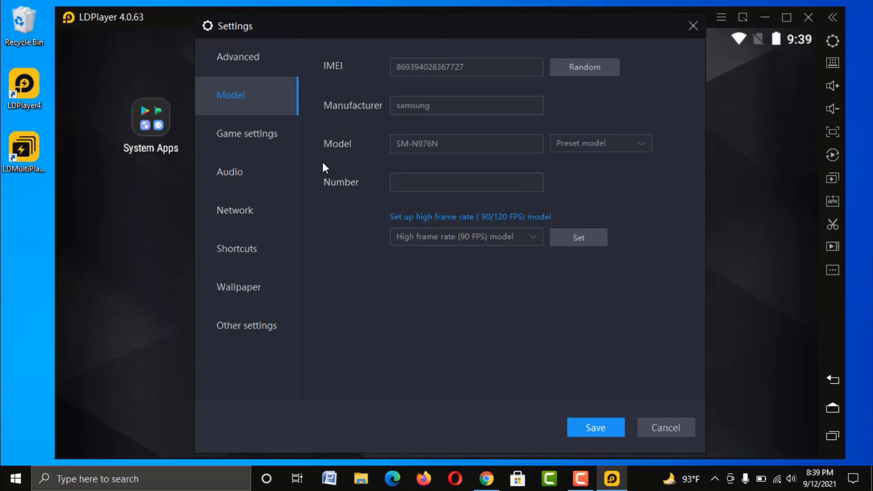
left_click(267, 134)
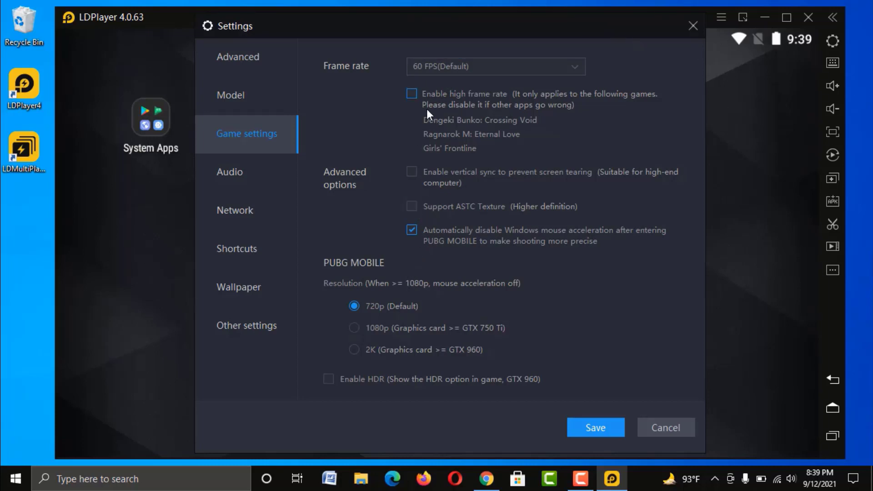
left_click(470, 66)
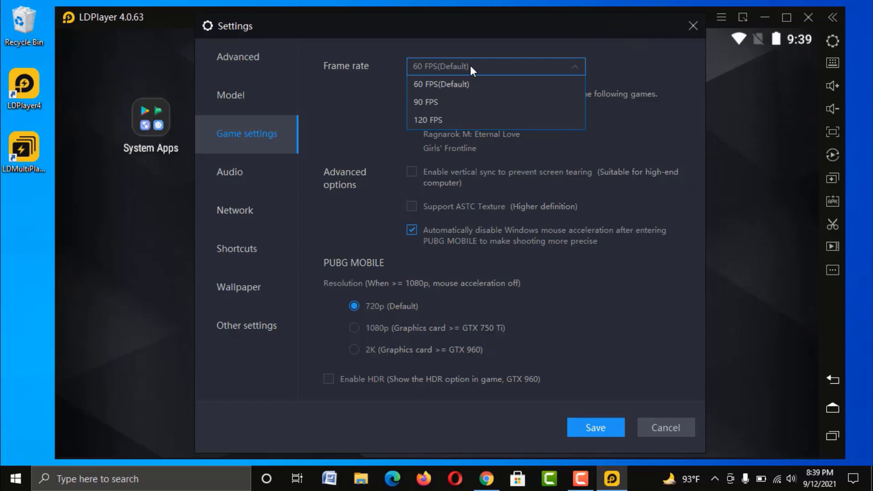
left_click(470, 66)
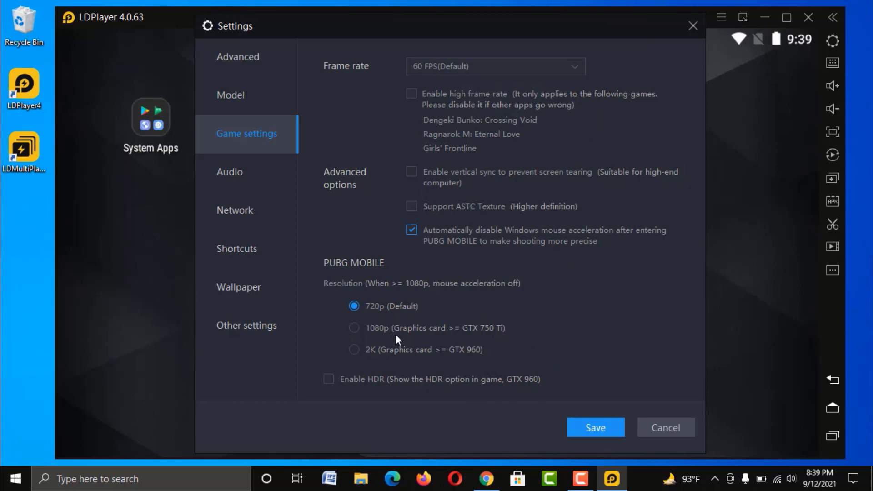
Revisit the Model and Game settings pages, ending on the Network settings page
left_click(243, 99)
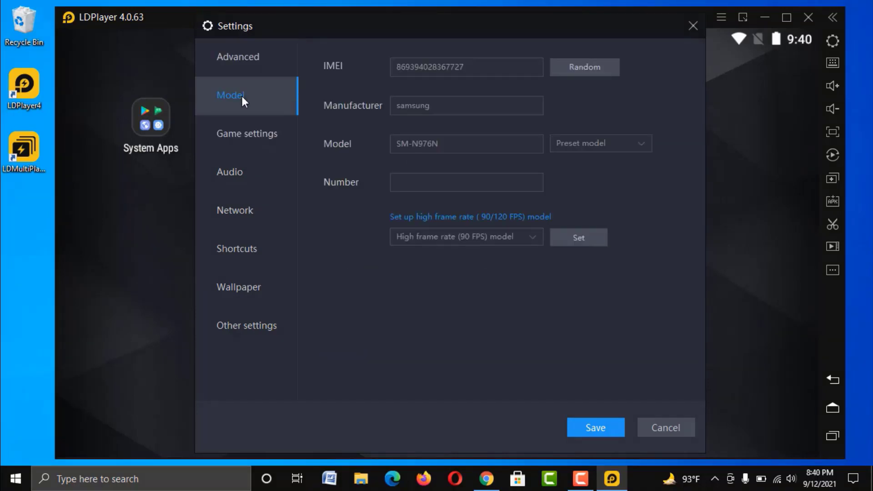
left_click(263, 143)
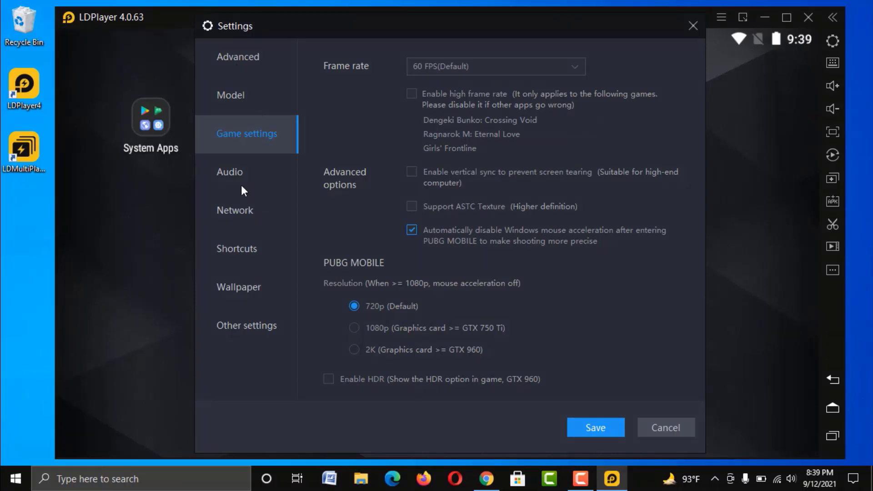
left_click(242, 211)
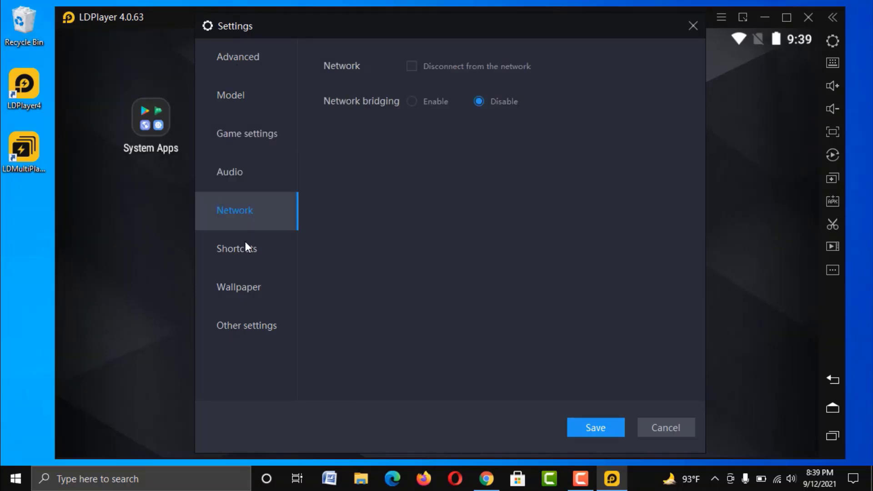